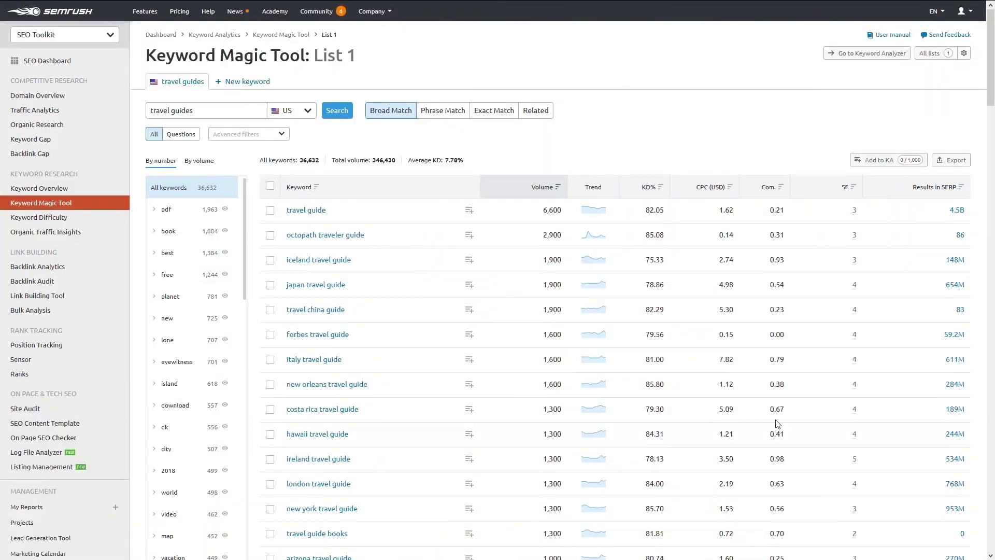
Step: Filter travel guide ideas to the 'best' group, select all its keywords, and bring up Export options
left_click(181, 242)
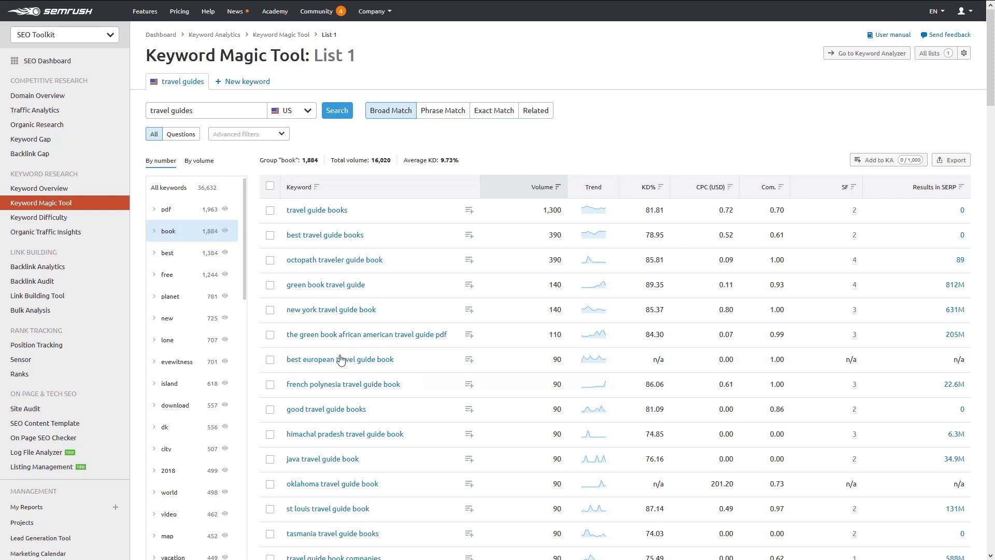
left_click(177, 254)
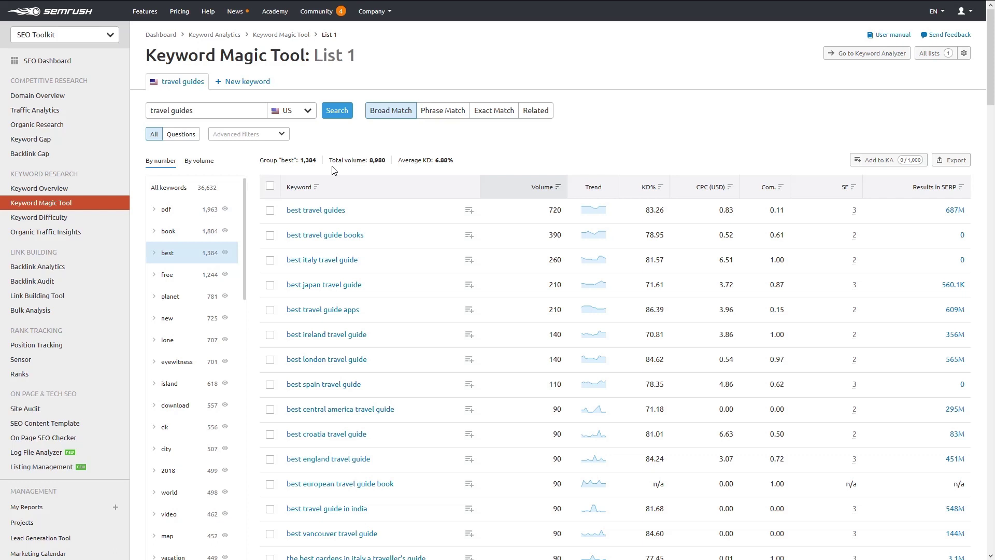
left_click(270, 186)
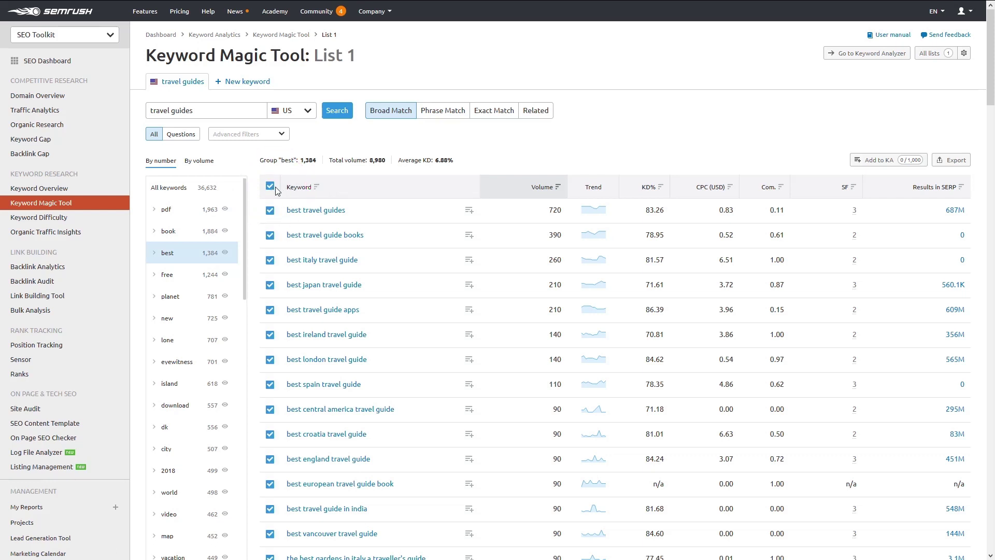
left_click(948, 160)
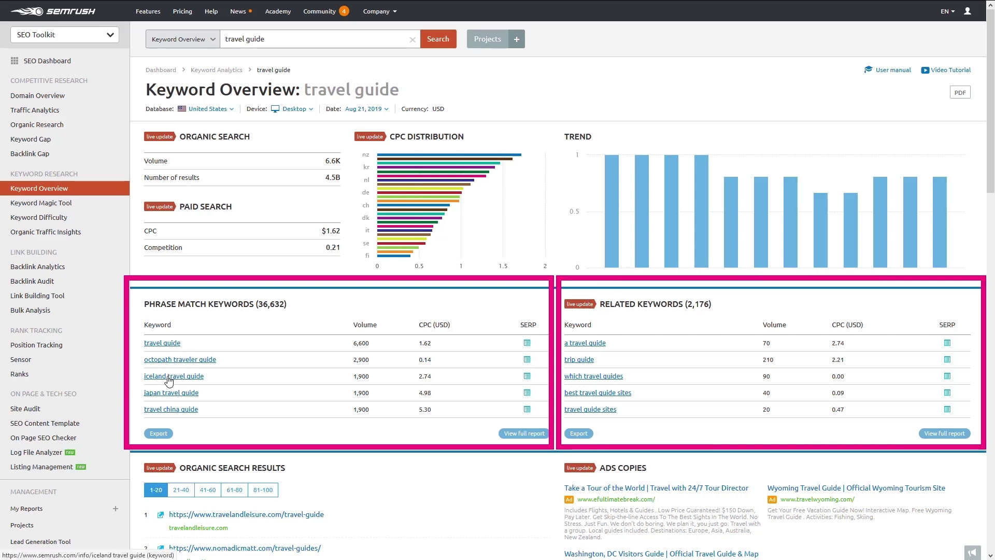
Step: Open the Keyword Overview for 'iceland travel guide' from the Phrase Match Keywords list
left_click(168, 381)
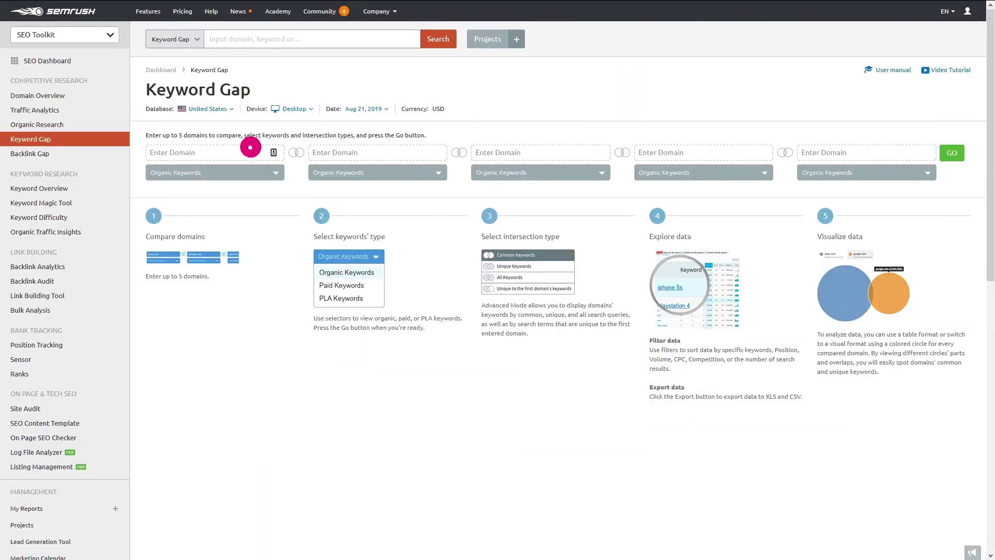
Step: Run a Keyword Gap comparison of Ahrefs.com, Majestic.com and a third competitor domain
left_click(251, 147)
type("Ahrefs.com")
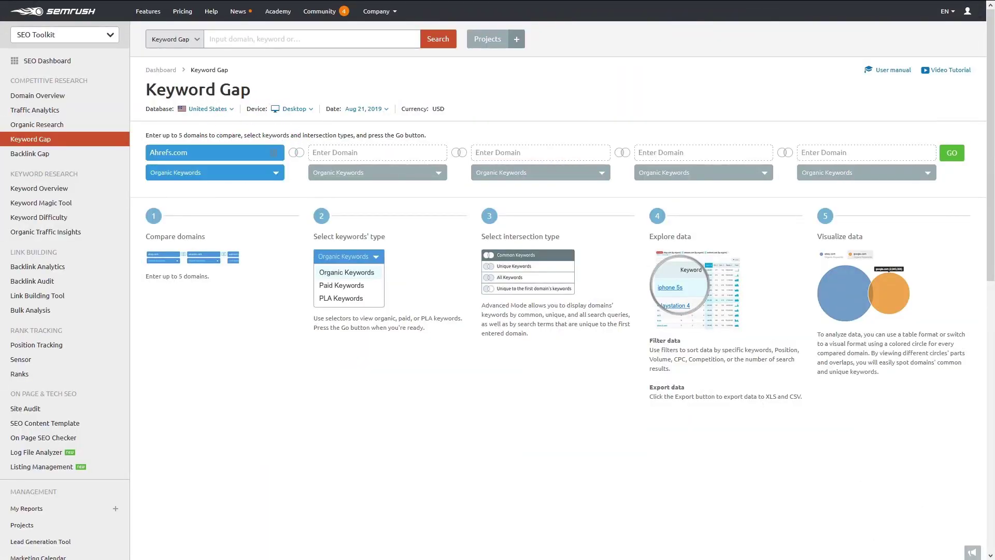
left_click(386, 155)
type("Majestic.com")
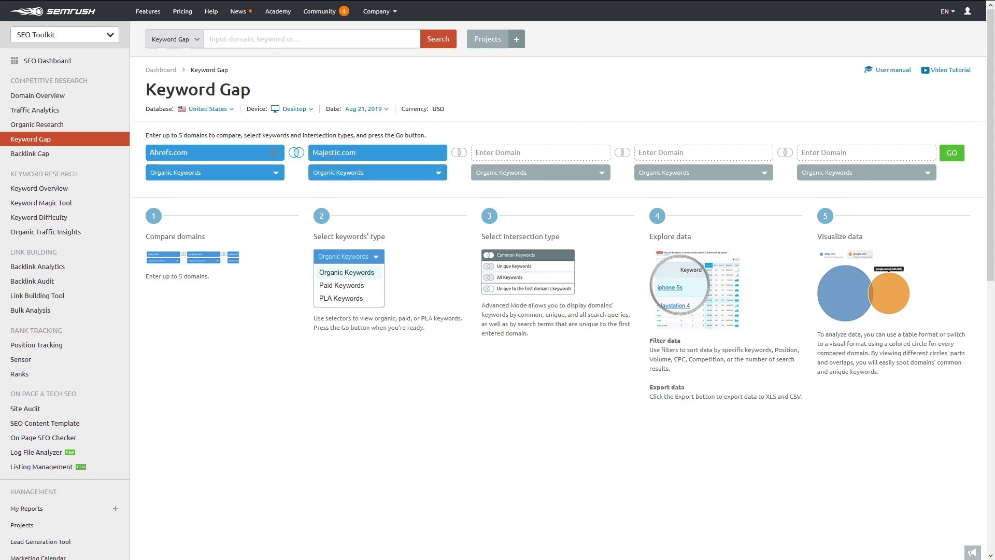
left_click(562, 153)
type("MatthewWoodward.co.uk")
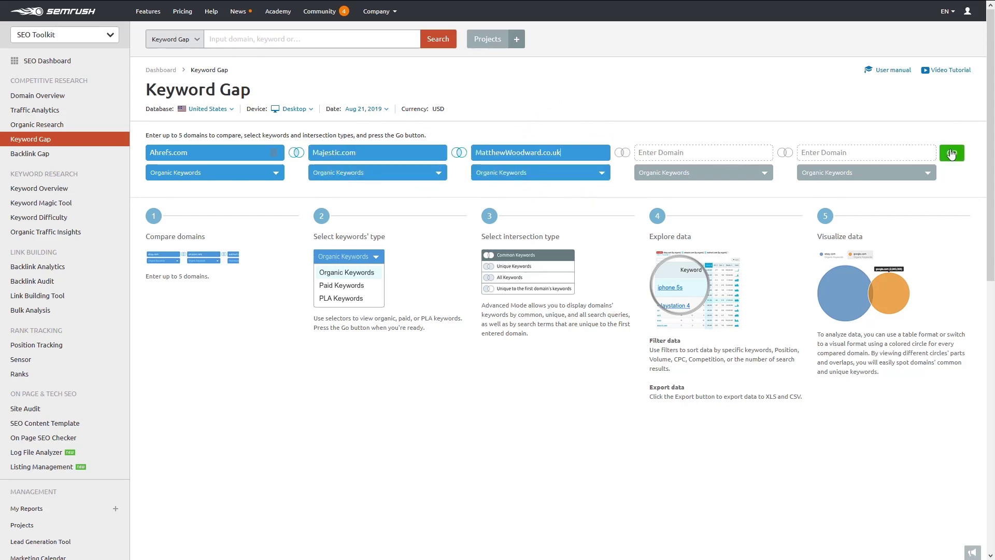
left_click(952, 154)
Step: Review the keyword overlap Venn chart and pick ahrefs.com's keywords alone
scroll(697, 235, "down", 4)
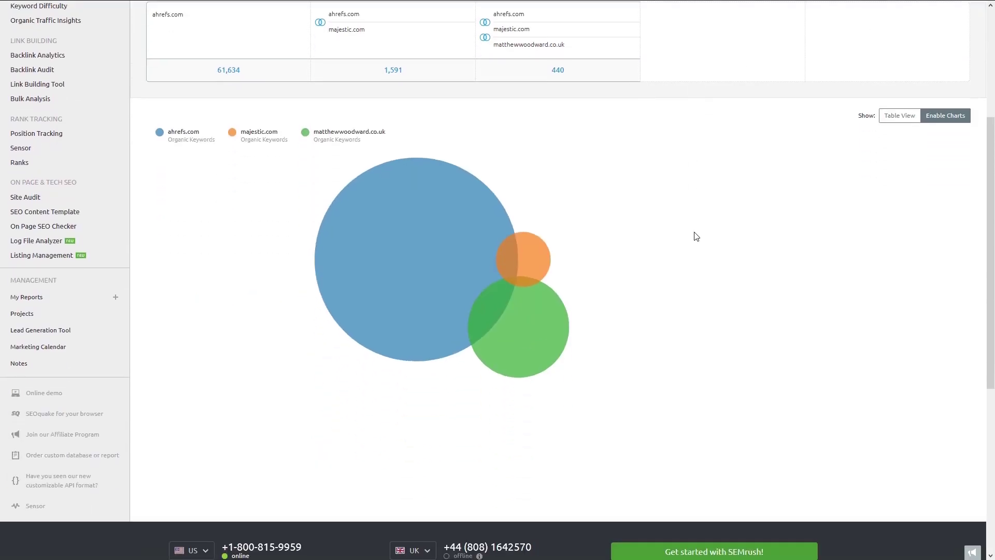
mouse_move(505, 255)
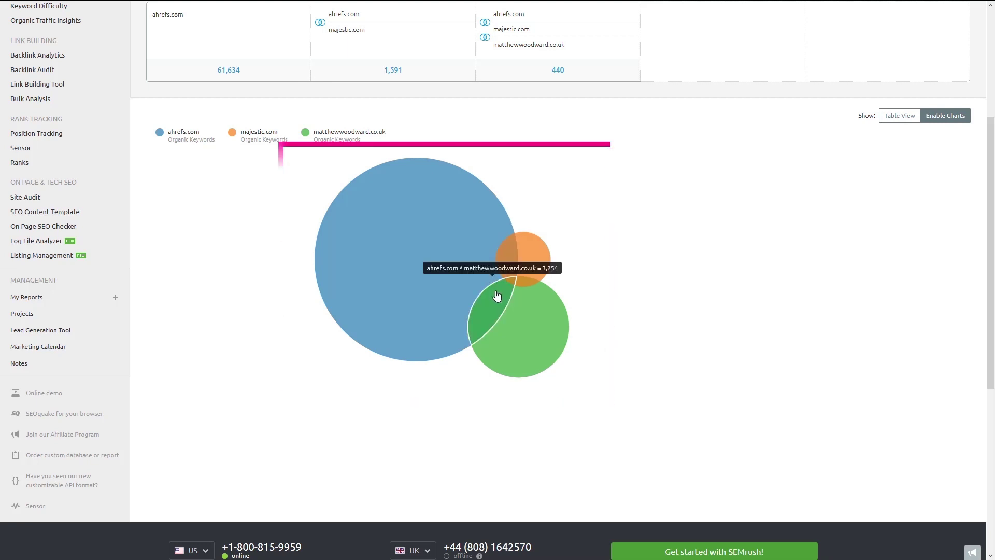
mouse_move(482, 267)
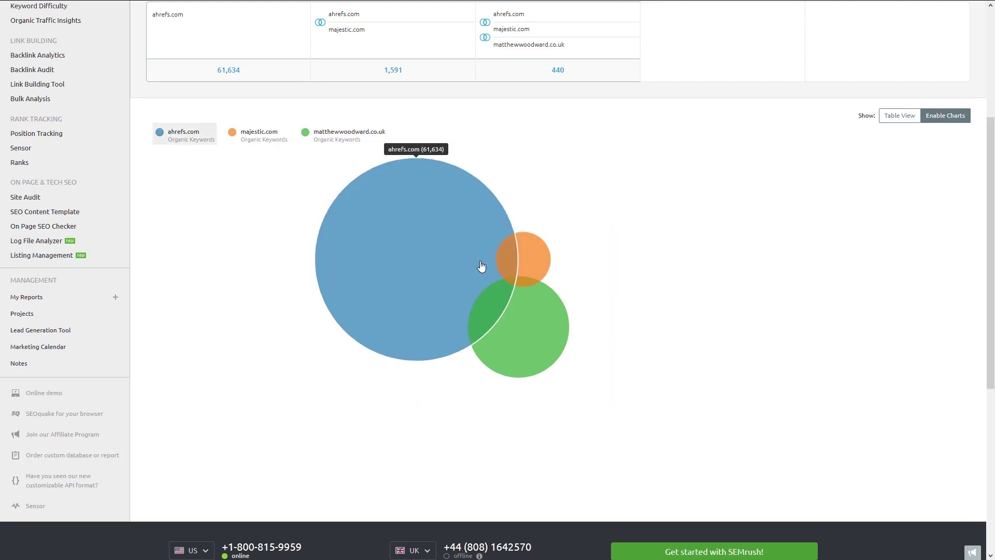
left_click(421, 219)
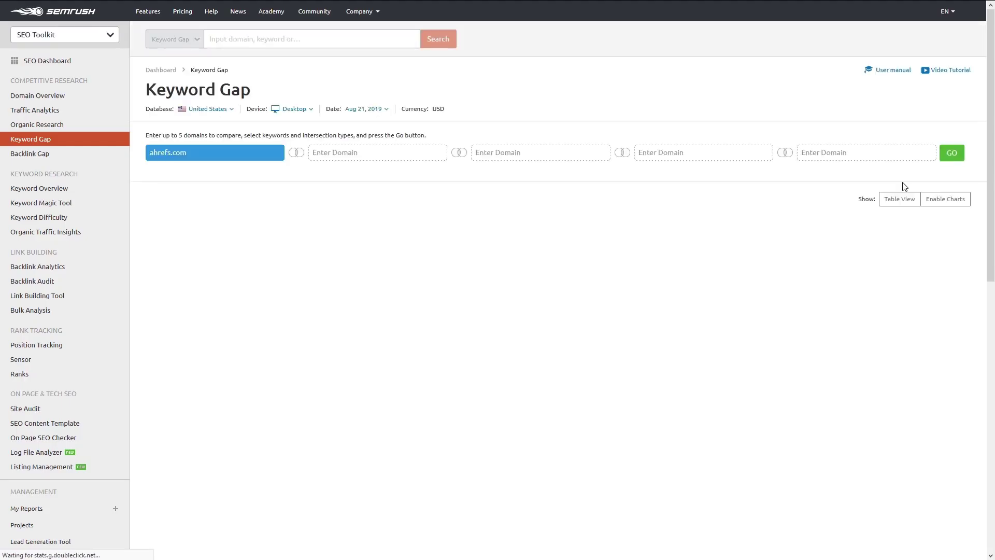
Step: Show ahrefs.com's organic keywords in Table View with volume, KD and CPC
left_click(900, 200)
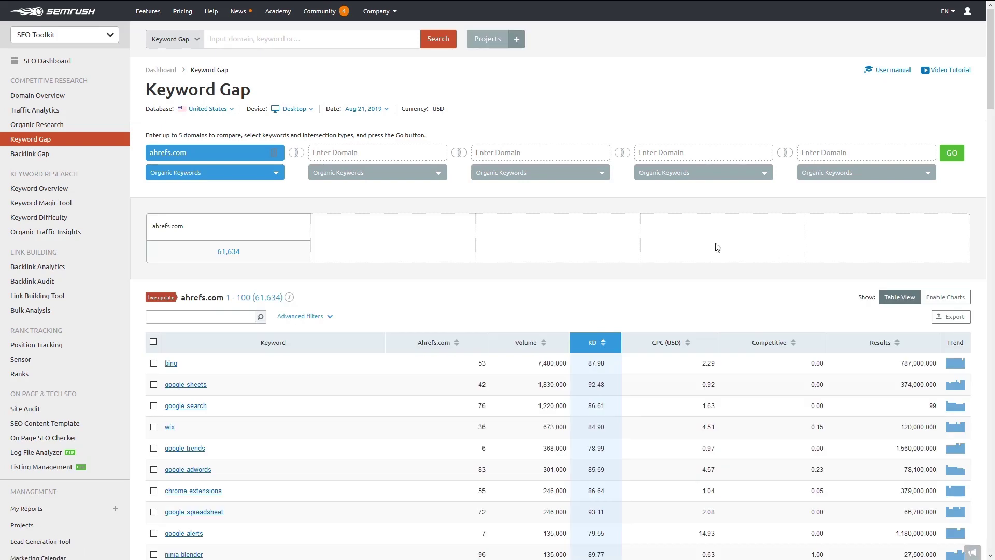
scroll(717, 247, "down", 4)
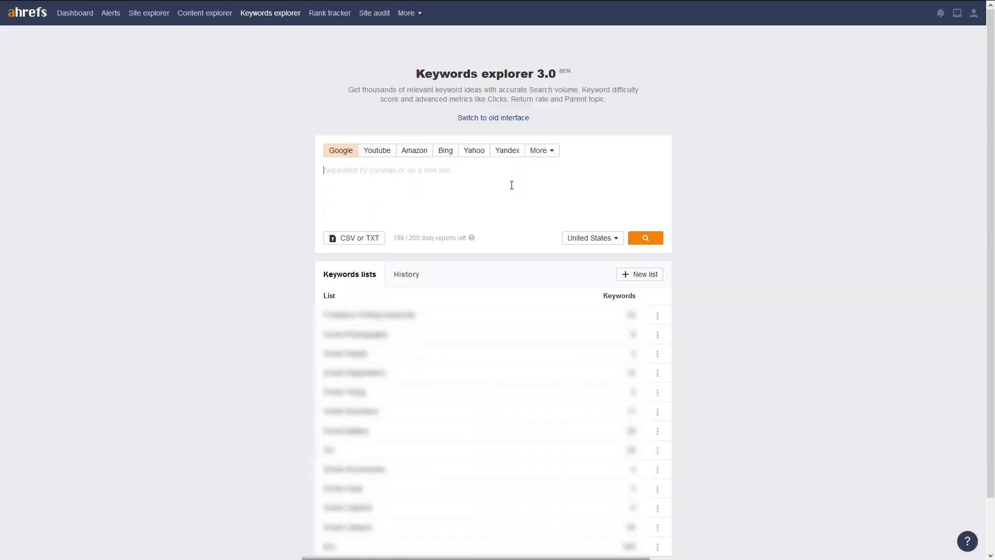
Step: Paste the printing keyword list into Keywords Explorer and look up its metrics
key("ctrl+v")
left_click(642, 237)
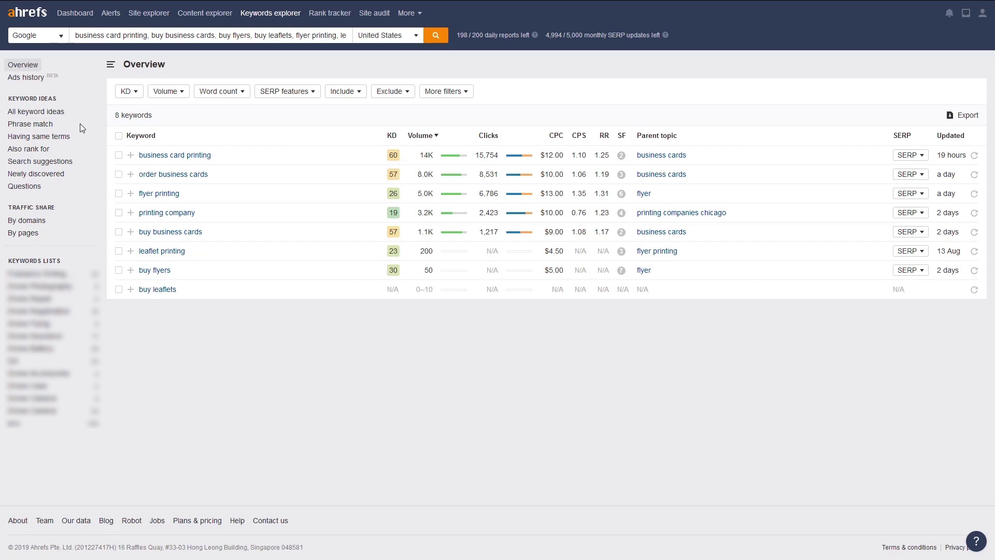
Step: List all keyword ideas for the printing seeds, filtered to keyword difficulty 30 or below
left_click(52, 112)
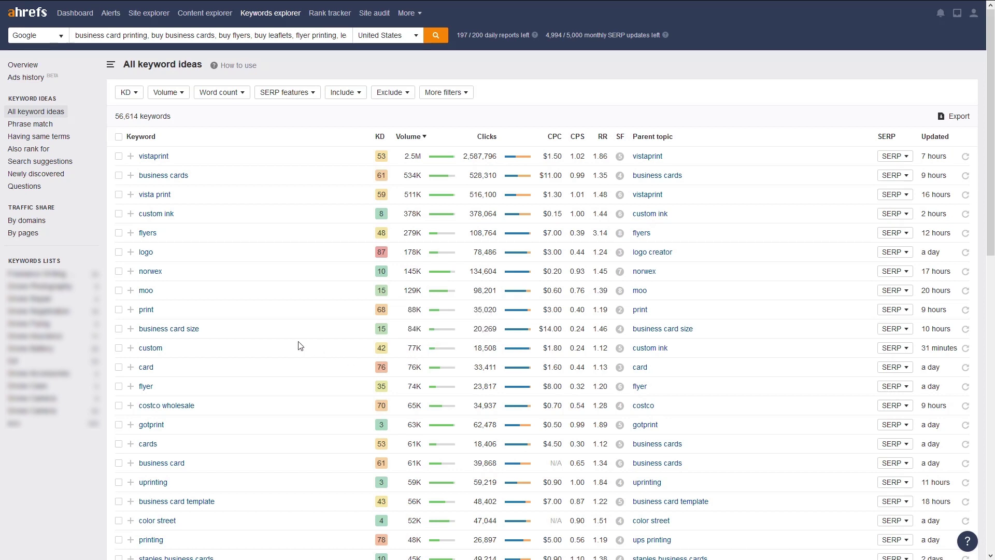
left_click(129, 92)
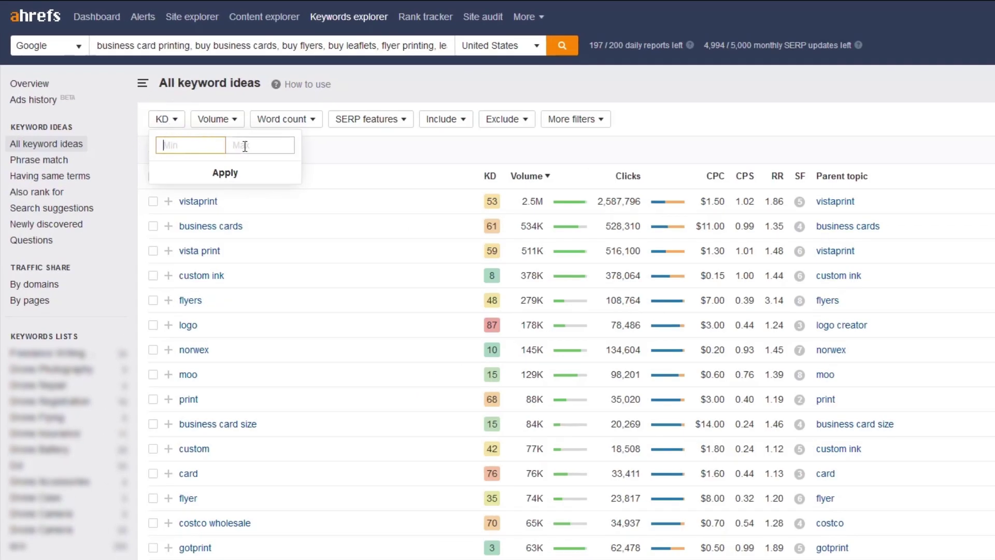
left_click(244, 146)
type("30")
left_click(248, 171)
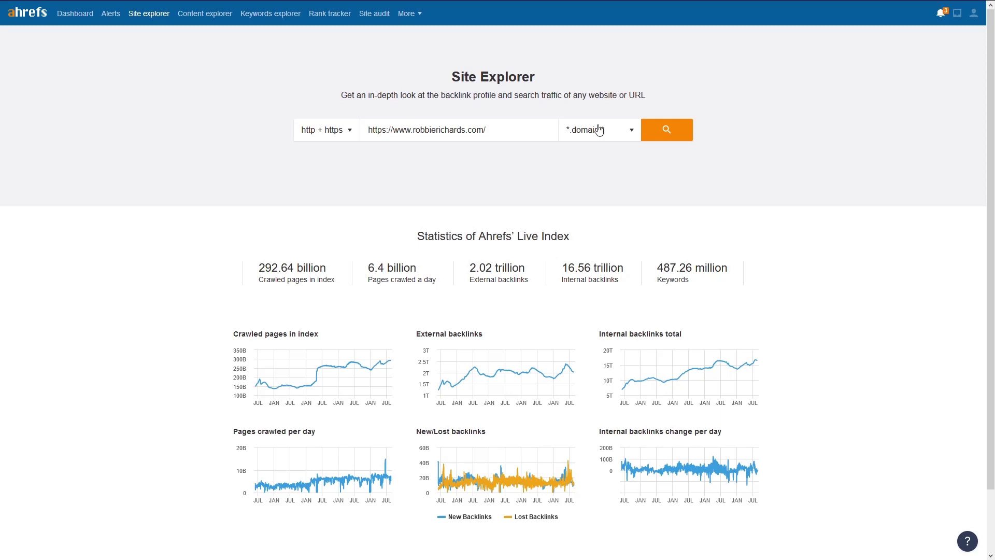
Step: Analyse robbierichards.com's Top pages by traffic and view the top page's 852 keywords
left_click(661, 132)
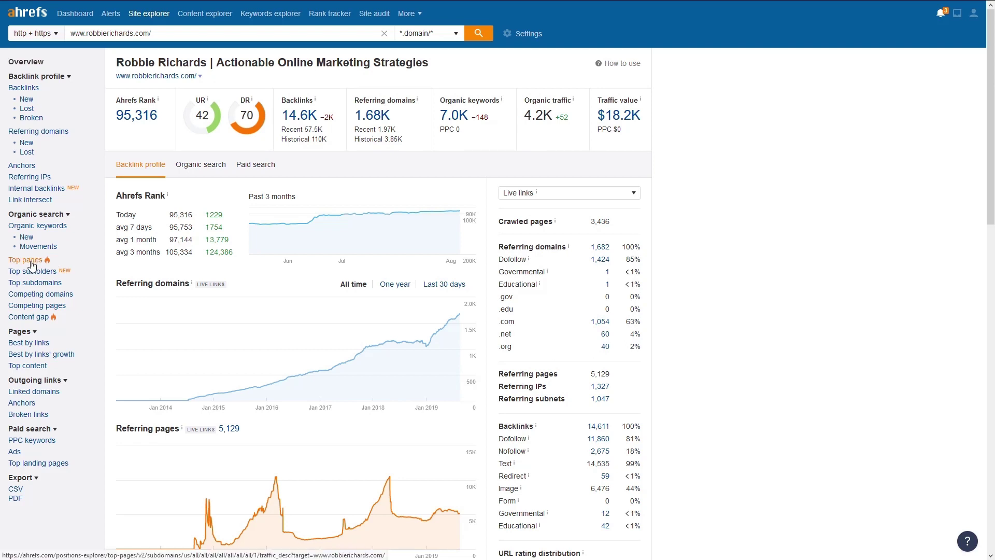
left_click(32, 264)
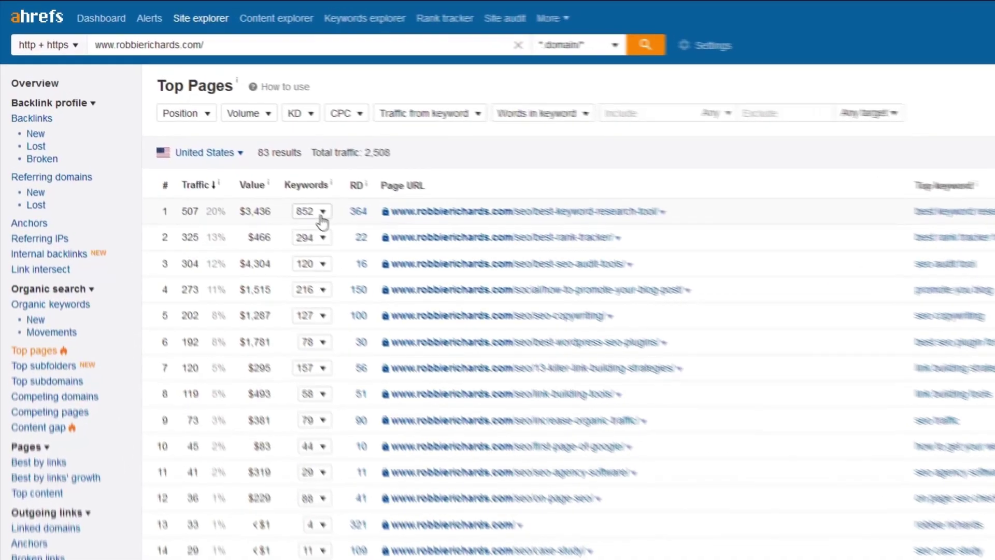
left_click(239, 158)
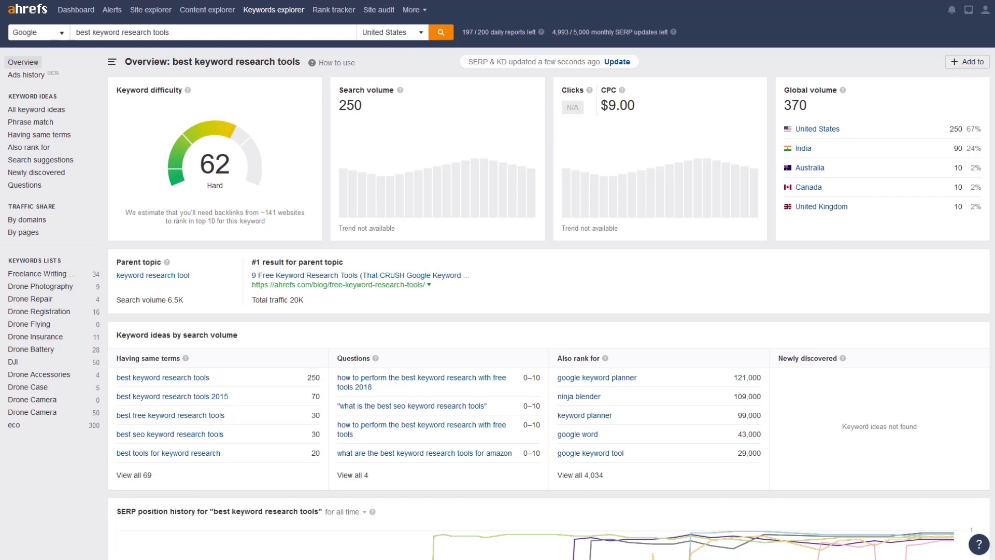
Step: Open the 990 organic keywords of backlinko's keyword research tools page from the SERP overview
scroll(497, 280, "down", 8)
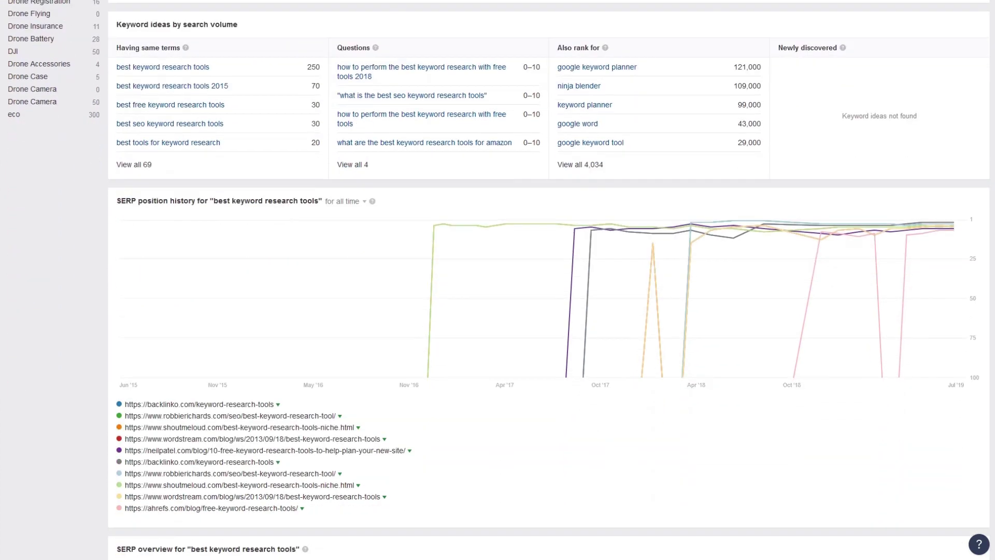
scroll(497, 280, "down", 6)
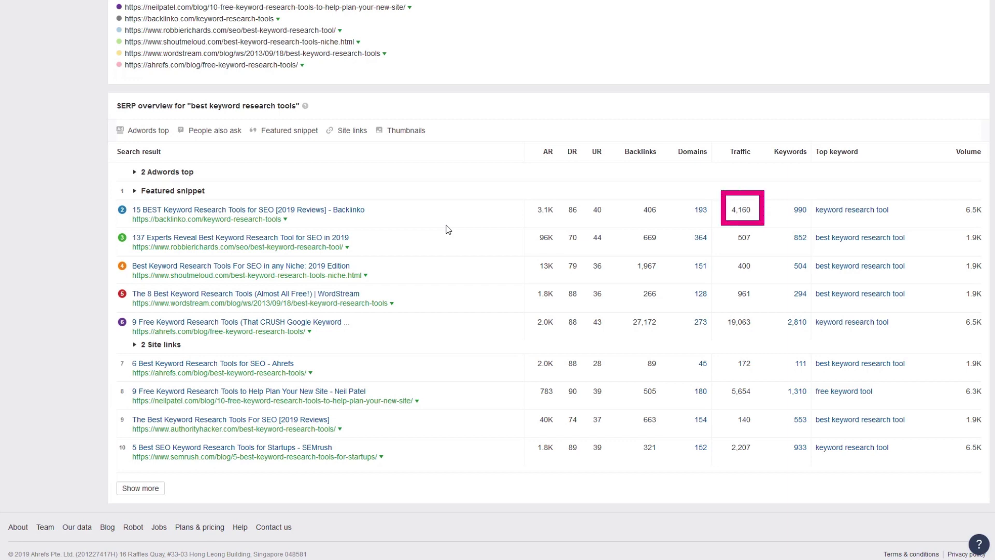
left_click(801, 211)
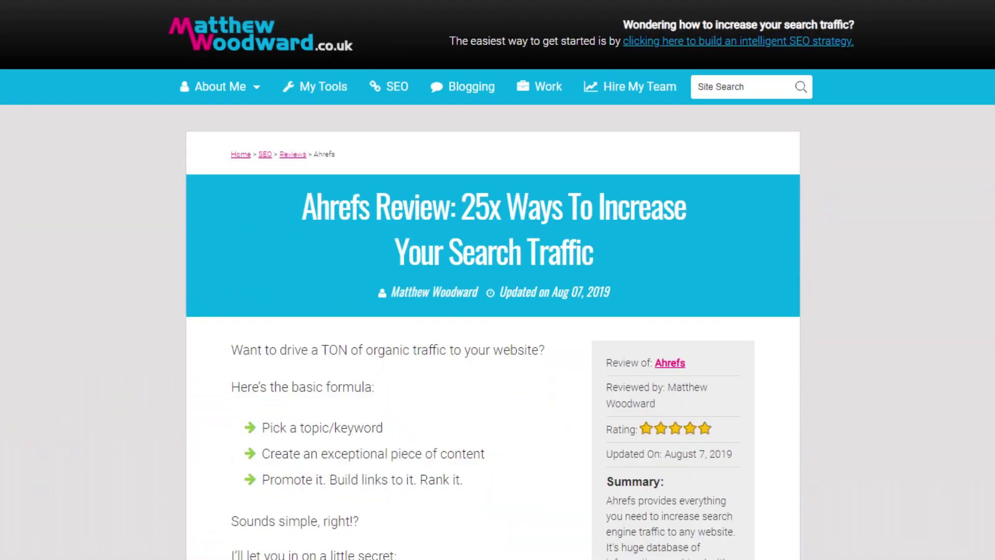
scroll(497, 279, "down", 3)
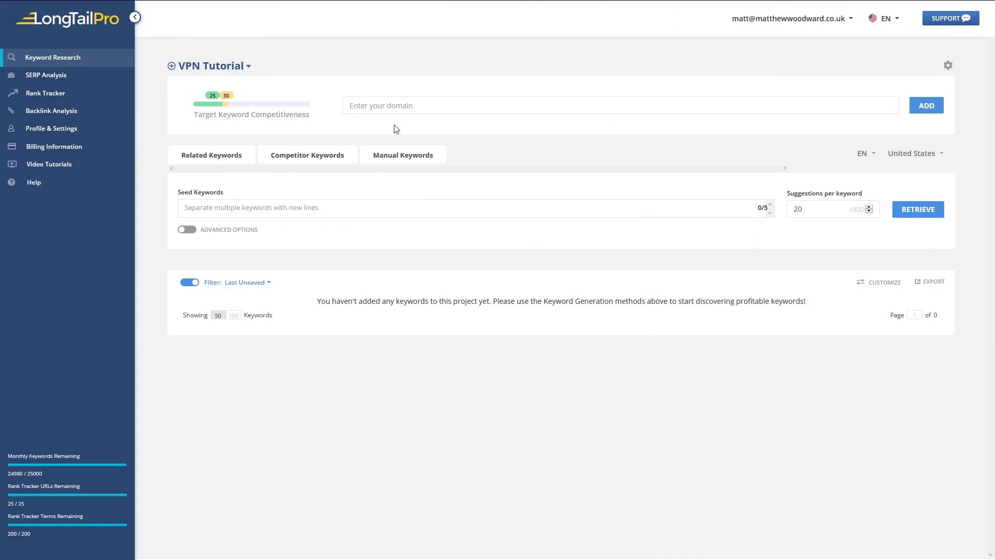
Step: Add the user's own site domain to the project and load its link metrics
left_click(871, 114)
type("matthewwoodward.co.uk")
left_click(921, 107)
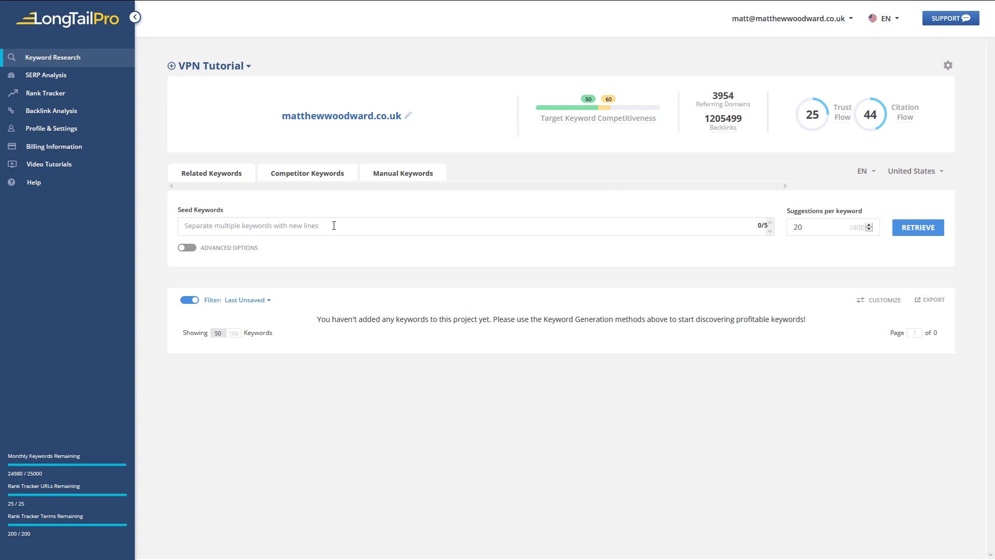
Step: Set 'vpn' as the seed keyword and retrieve keyword ideas
left_click(331, 228)
type("vpn")
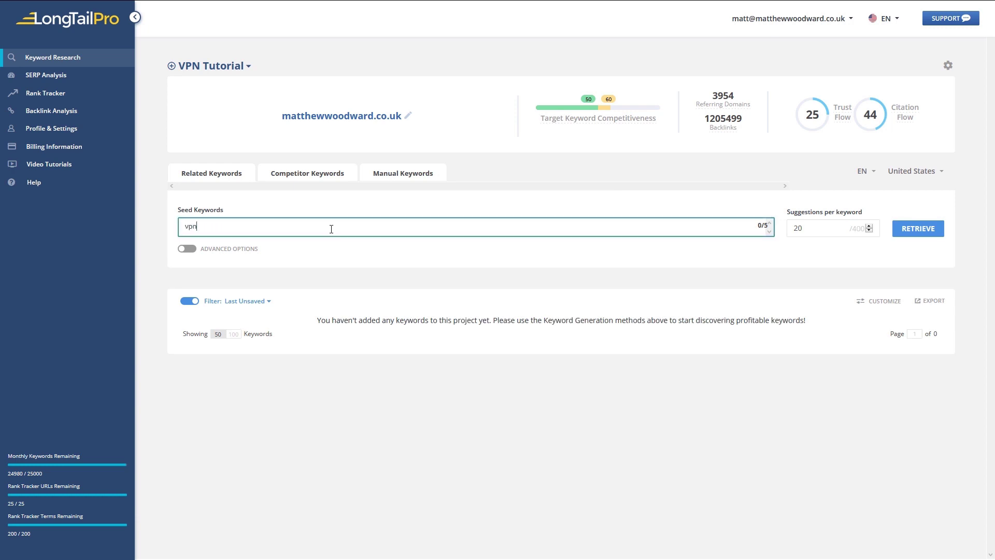
key("Return")
left_click(932, 228)
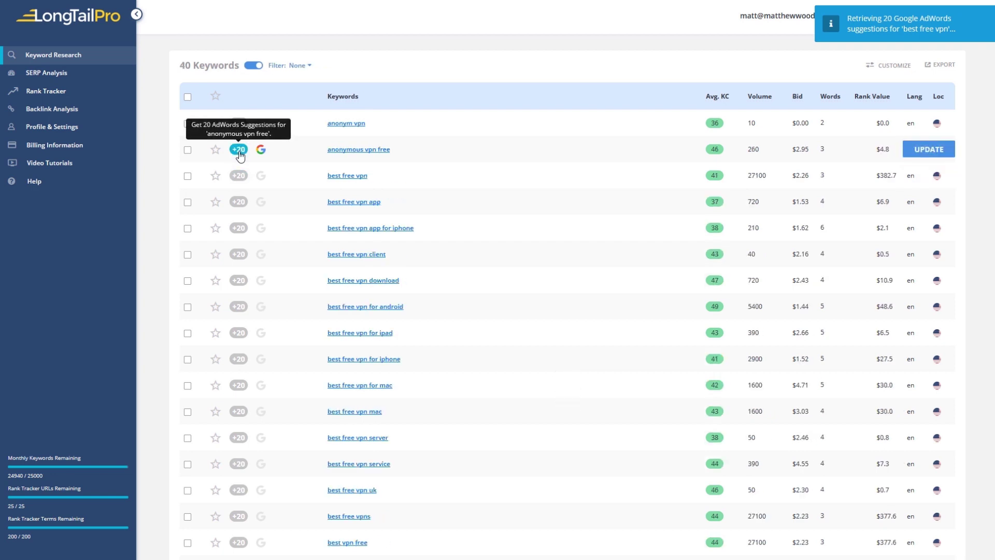
Step: Tick best free vpn, best free vpn for android and best free vpn for ipad
left_click(187, 176)
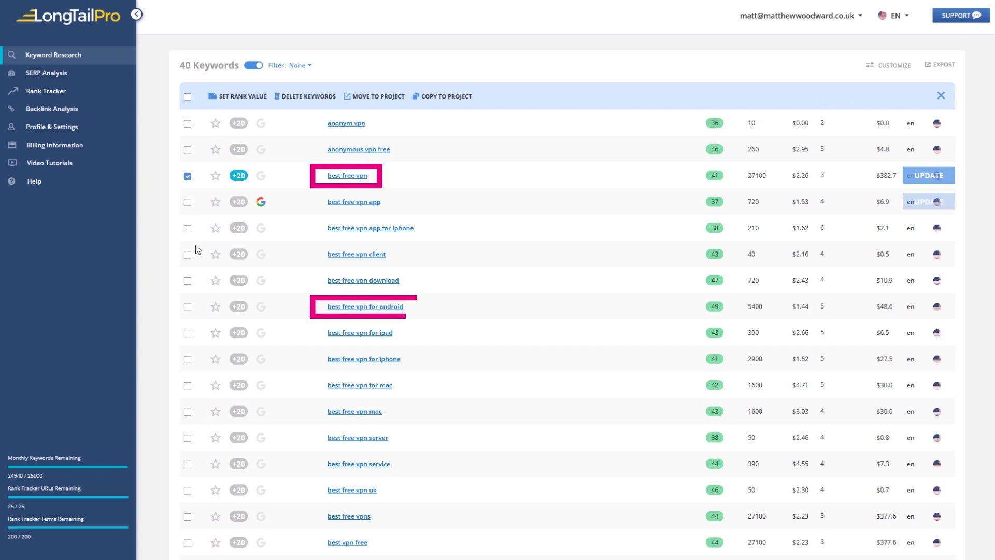
left_click(188, 306)
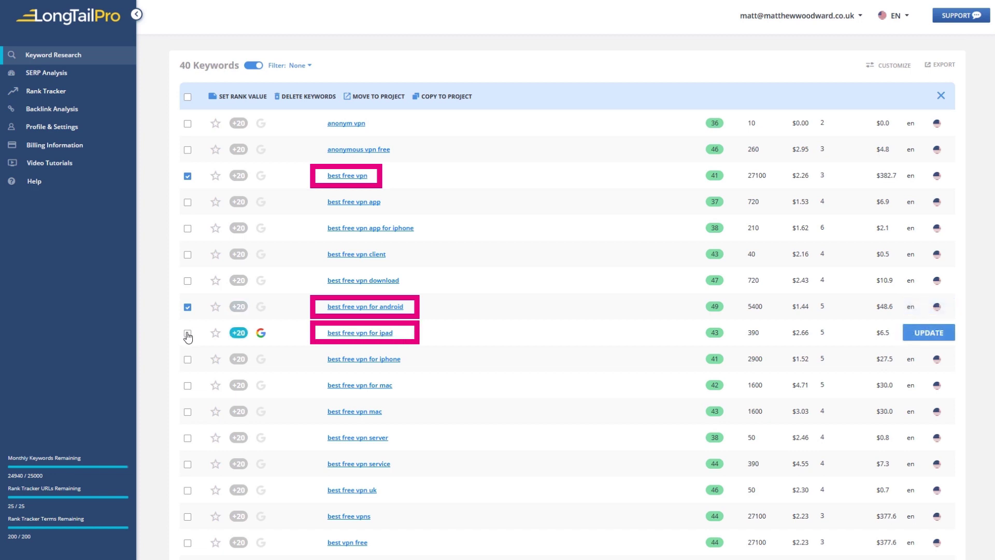
left_click(188, 359)
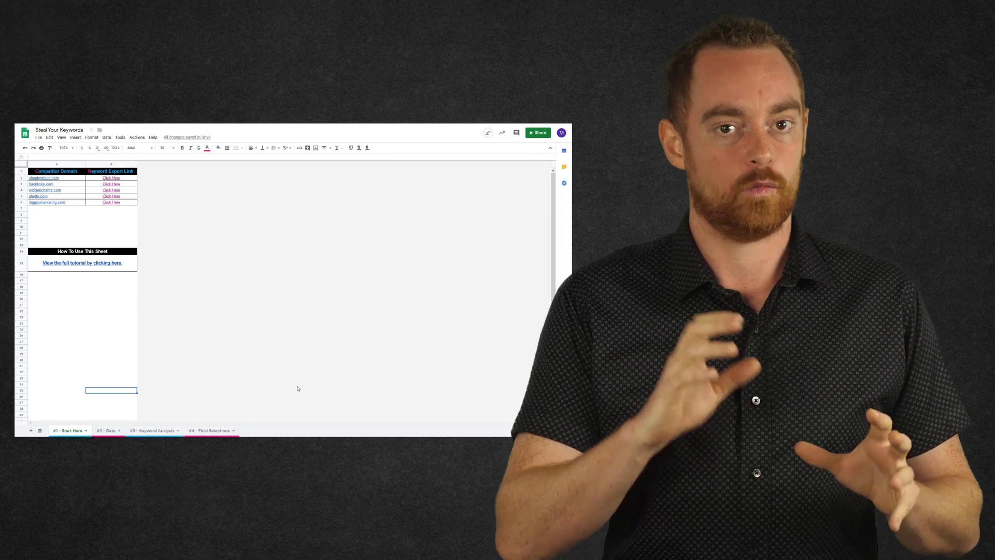
Step: On the #3 - Keyword Analysis sheet, tick Select? for 'how to create a second youtube channel' in row 35
left_click(145, 432)
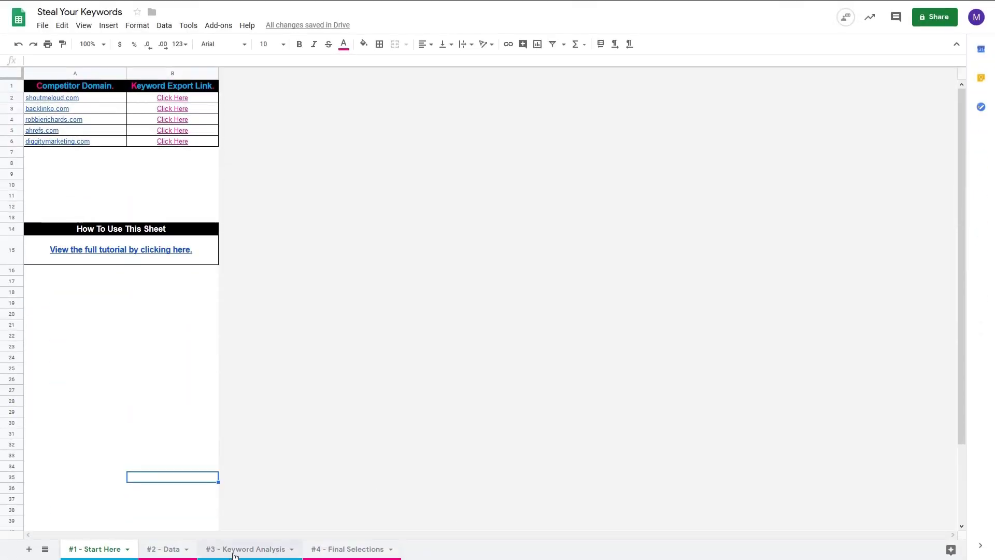
left_click(234, 550)
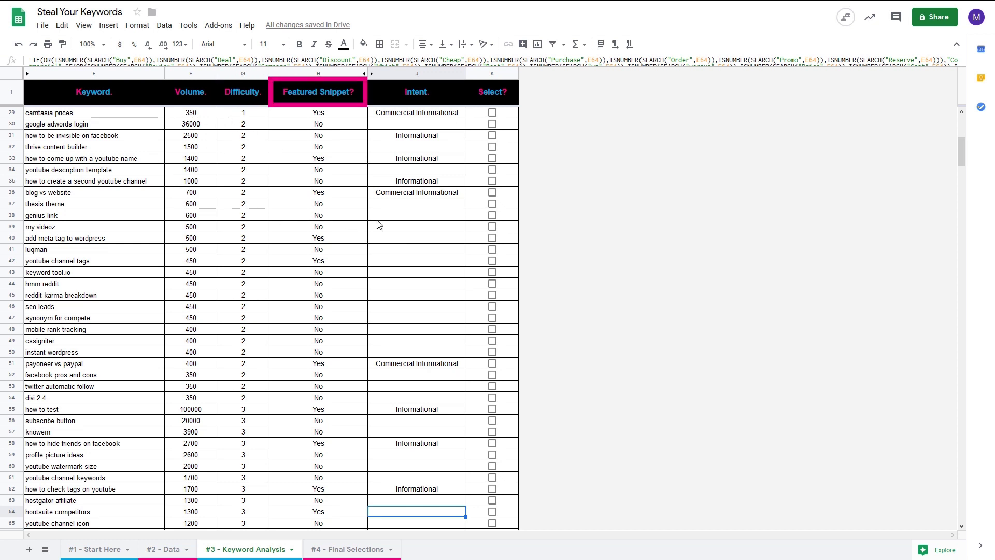
left_click(493, 181)
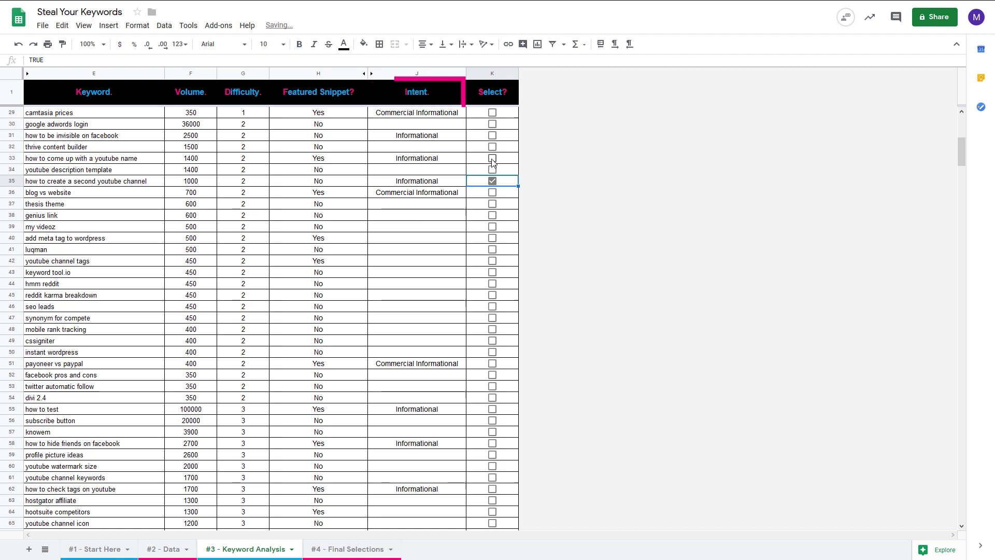